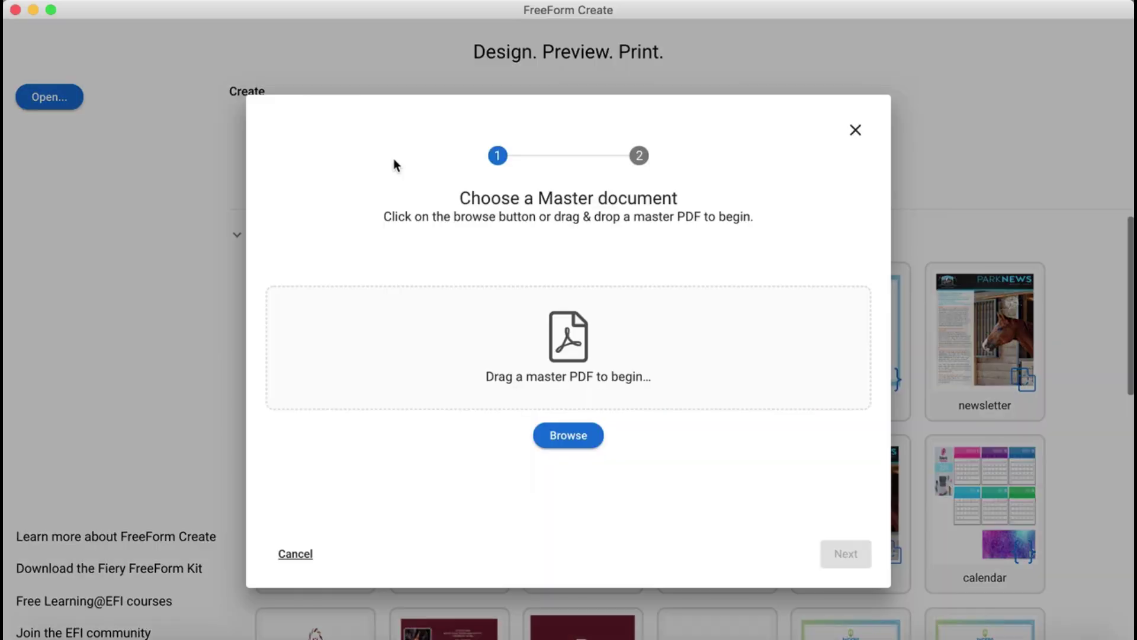
Load ticket.pdf from the Final folder as the new job's master document.
left_click(578, 437)
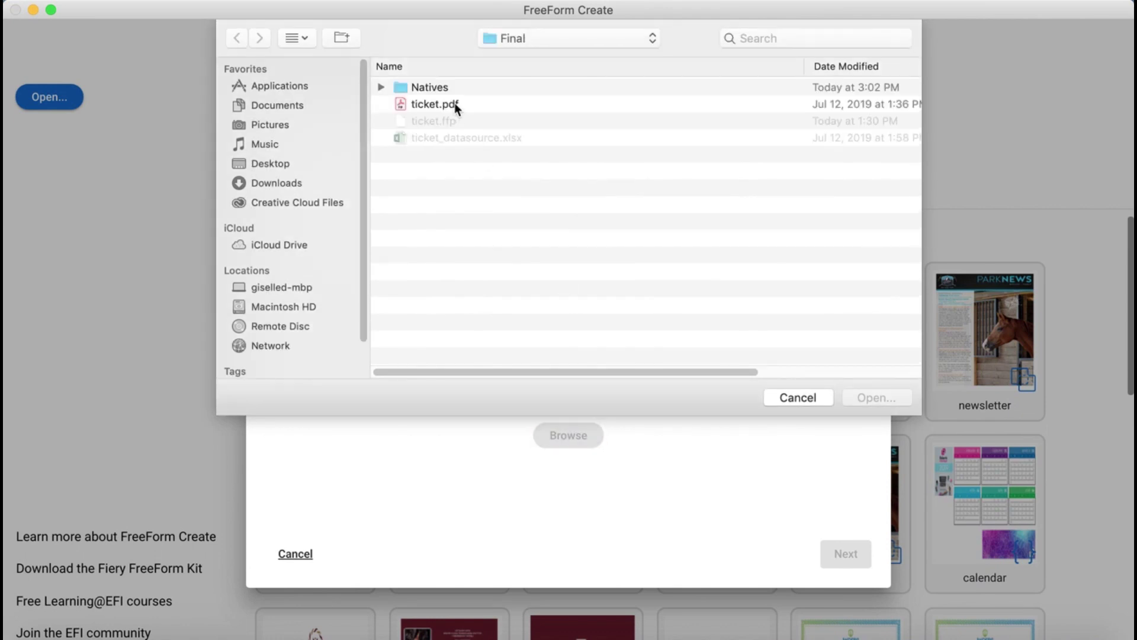
left_click(454, 102)
left_click(869, 393)
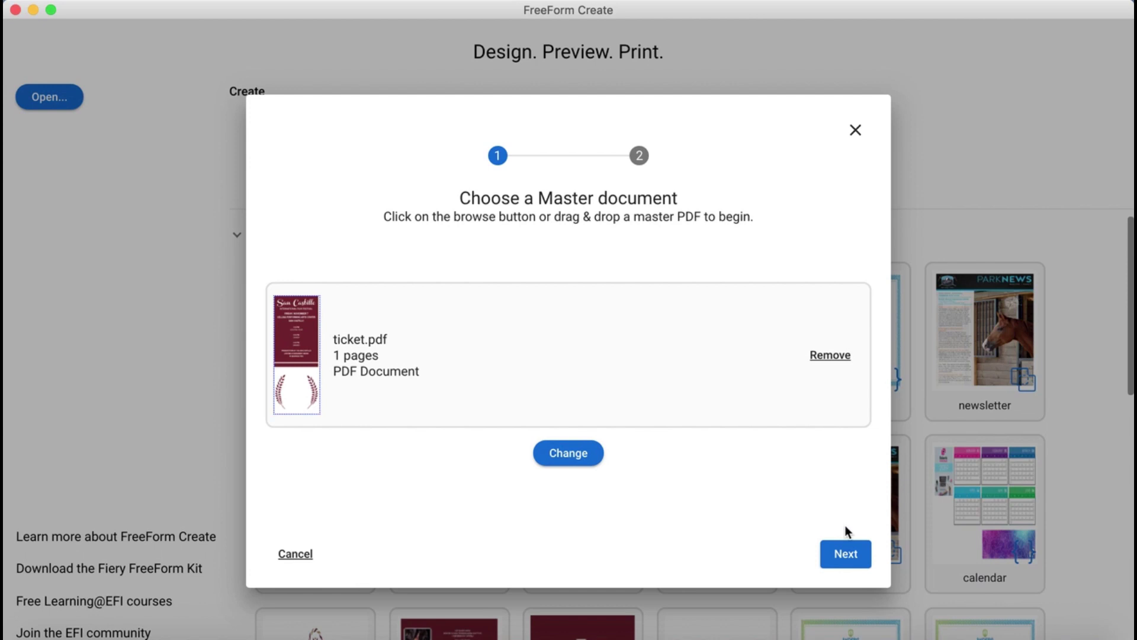
Attach ticket_datasource.xlsx as the data source and bring the spreadsheet up in Excel.
left_click(857, 556)
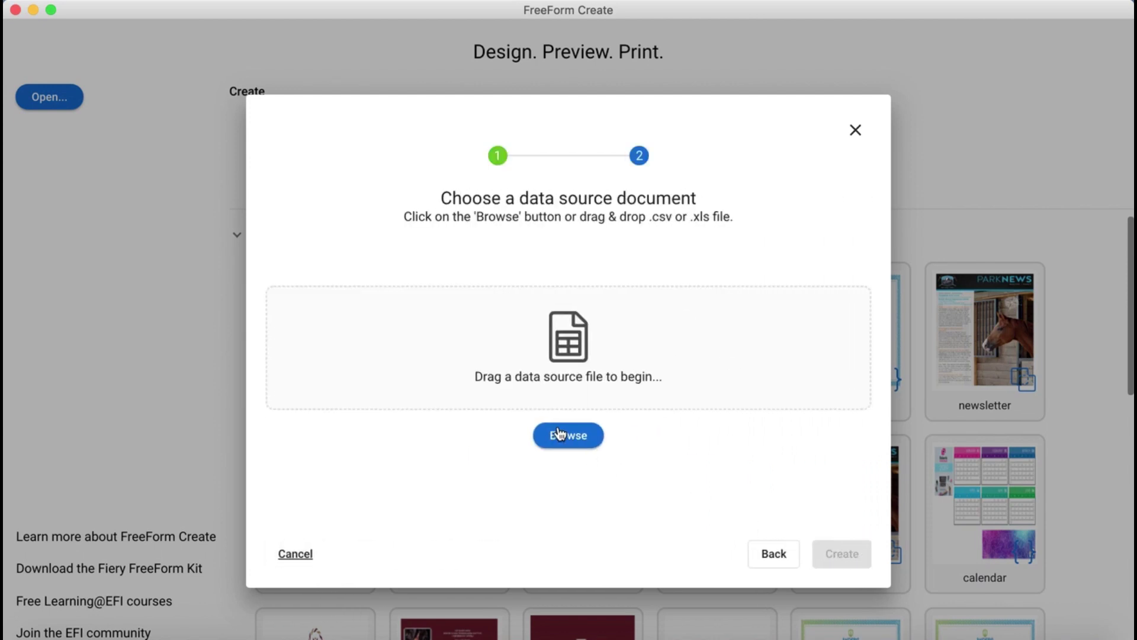
left_click(558, 434)
left_click(468, 137)
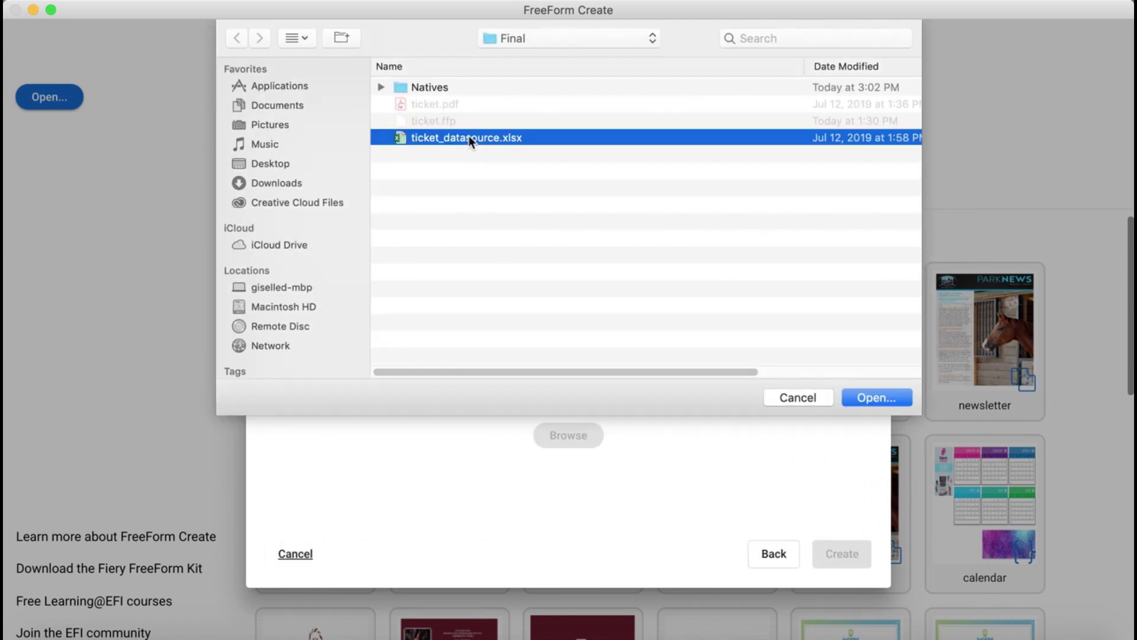
left_click(893, 400)
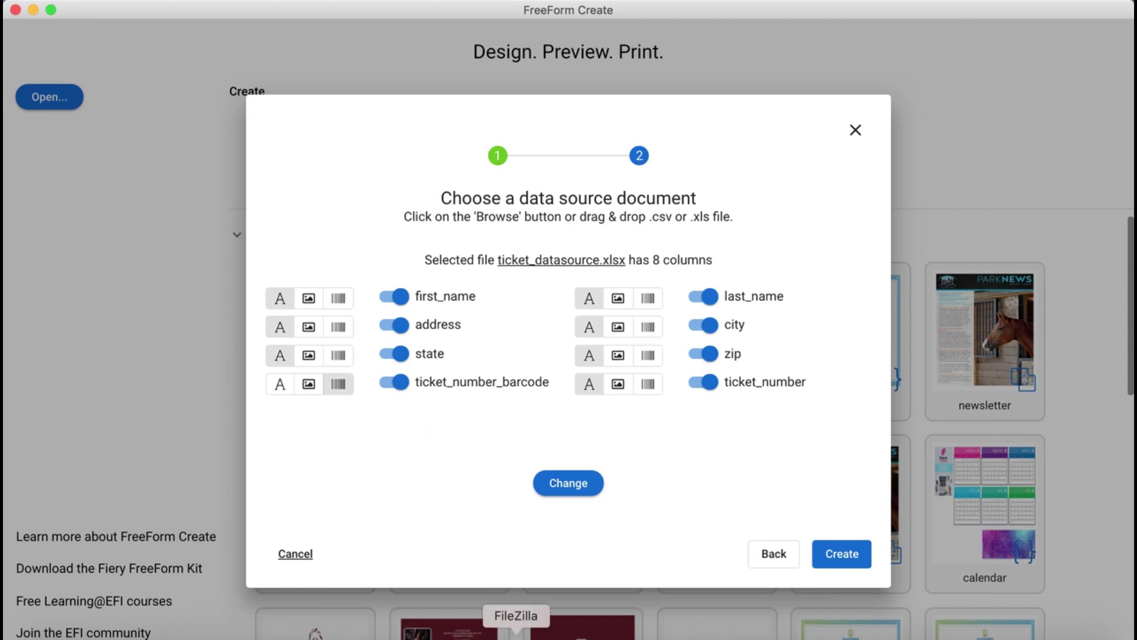
left_click(480, 636)
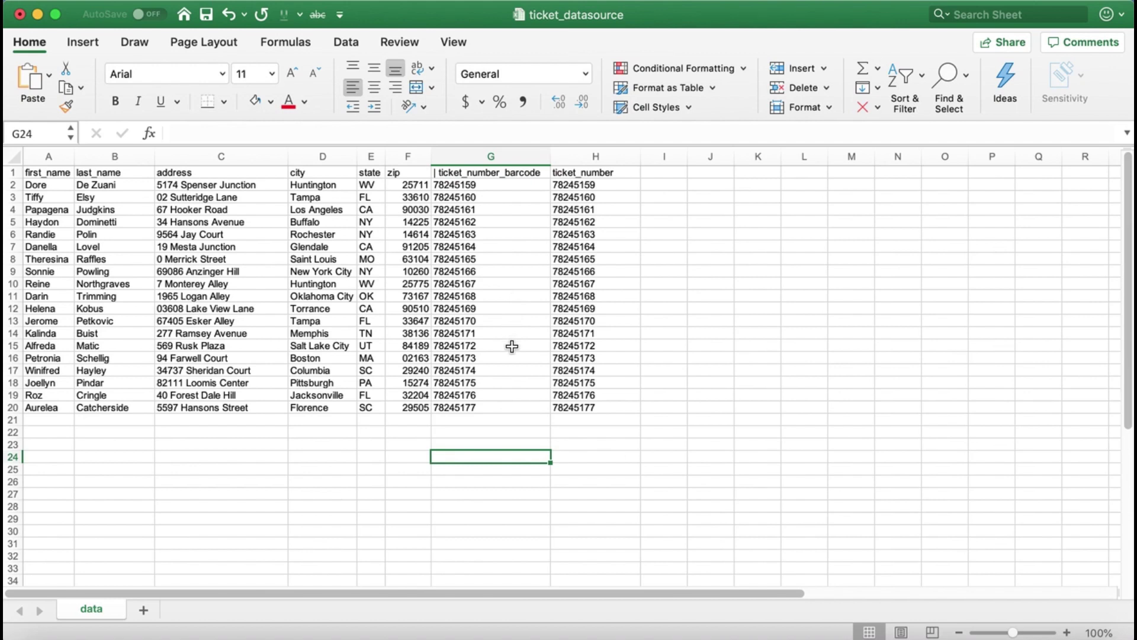
left_click(505, 408)
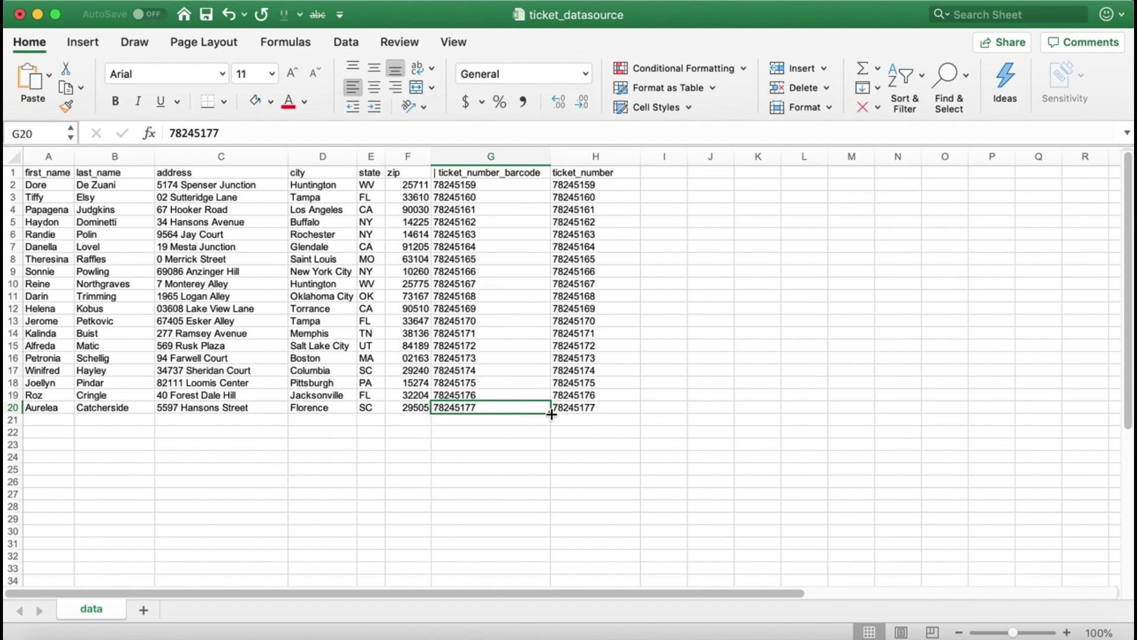
left_click_drag(551, 414, 555, 572)
left_click(560, 569)
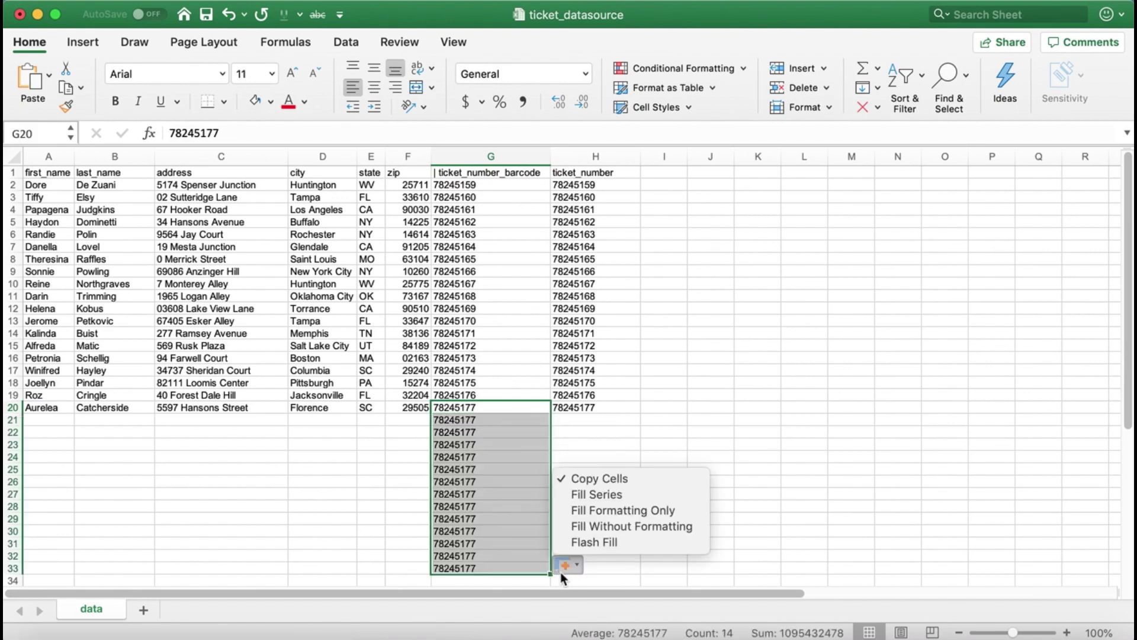
left_click(596, 495)
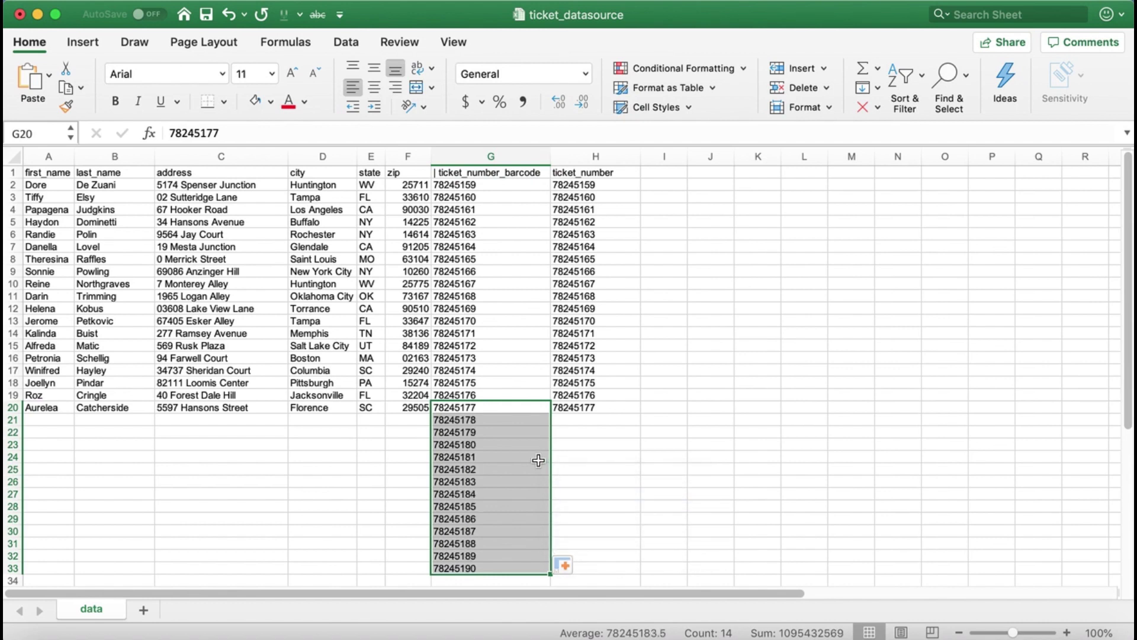
left_click(589, 482)
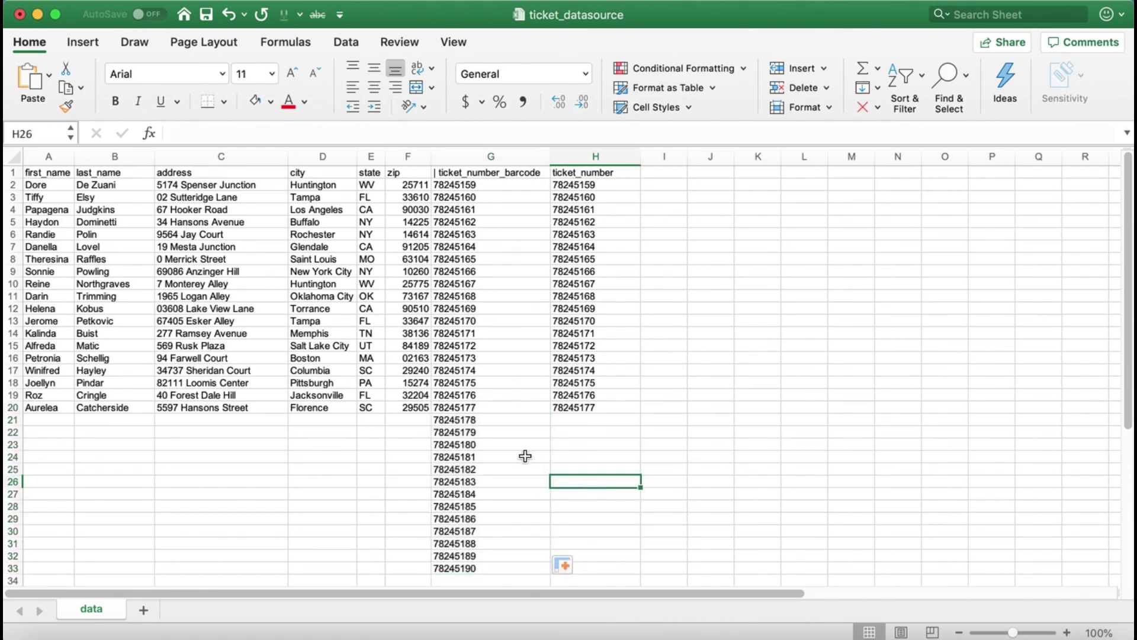
left_click_drag(480, 421, 479, 564)
key("Delete")
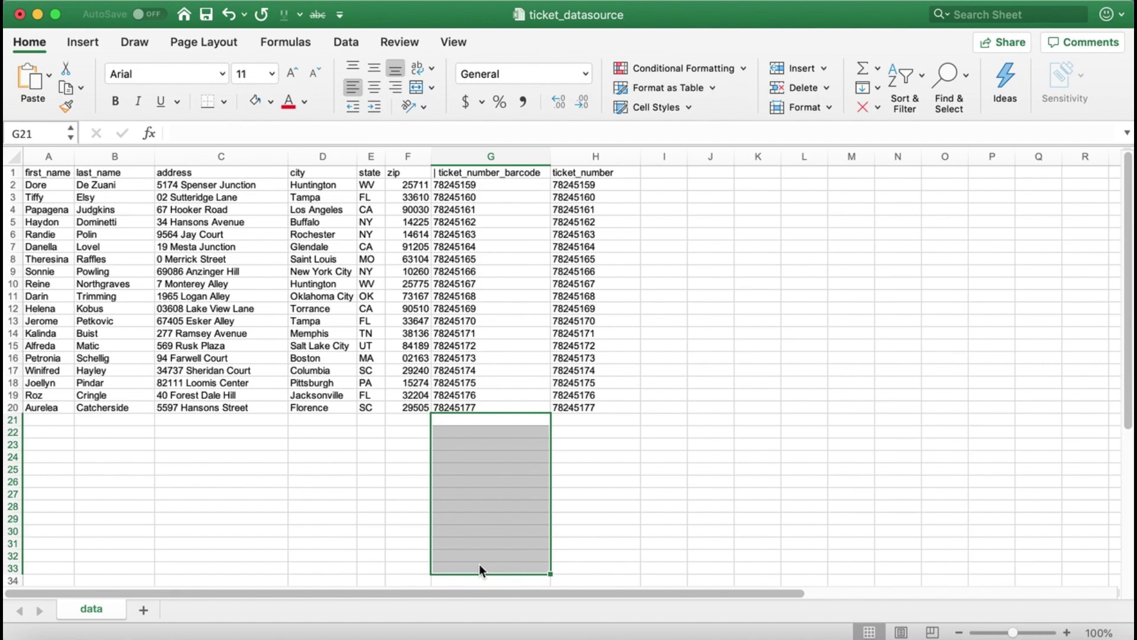
left_click(616, 468)
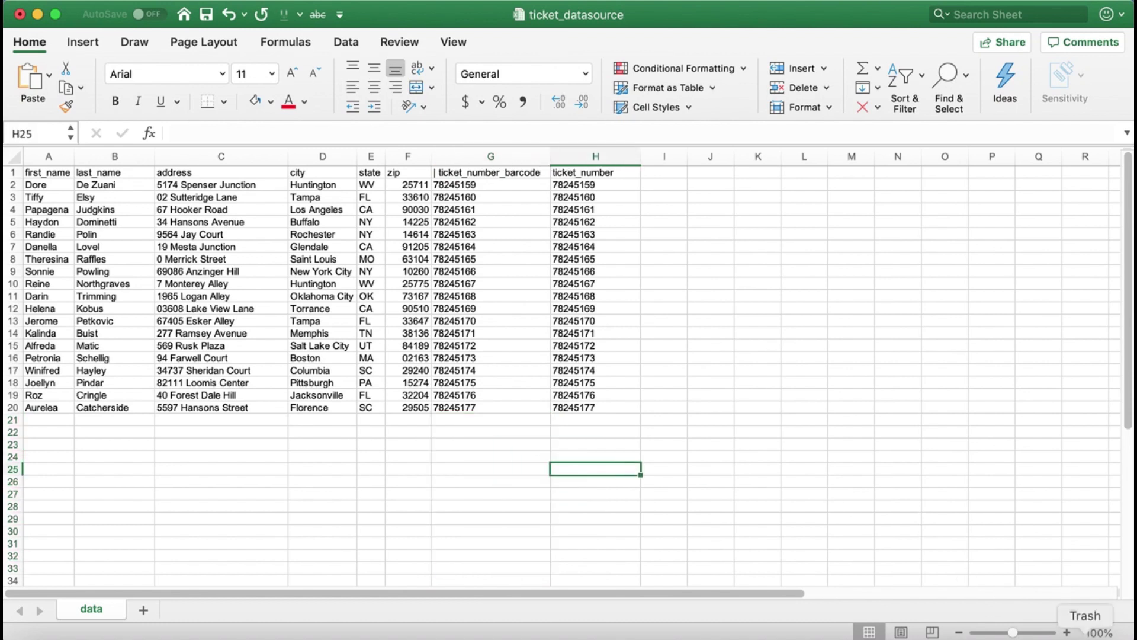
Create the design and place first_name and last_name fields between the laurels.
left_click(998, 635)
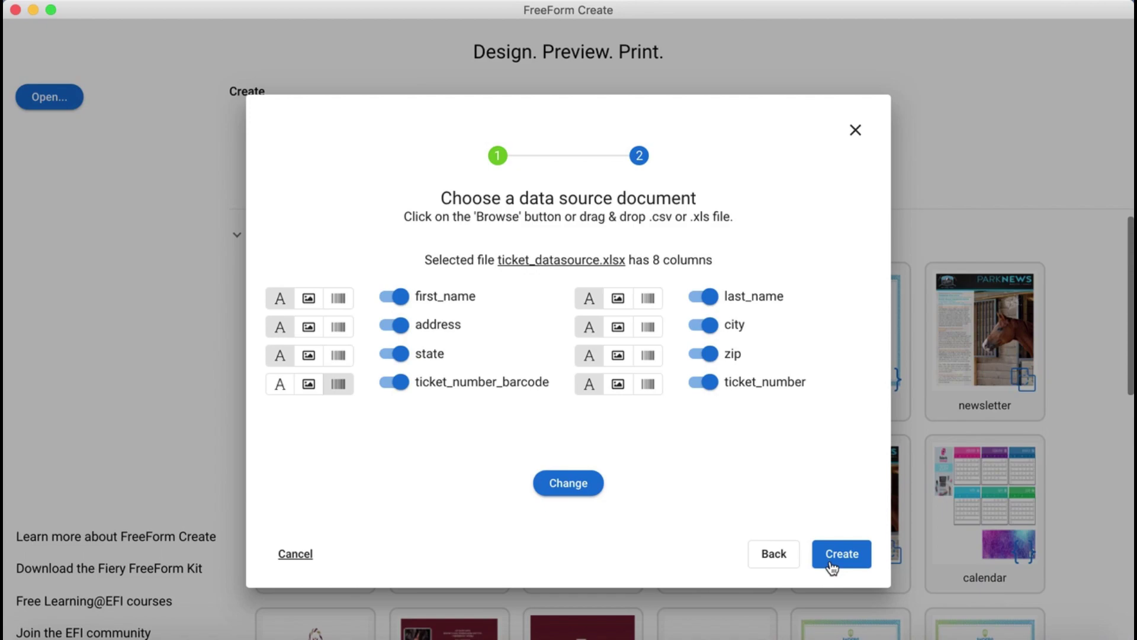
left_click(859, 553)
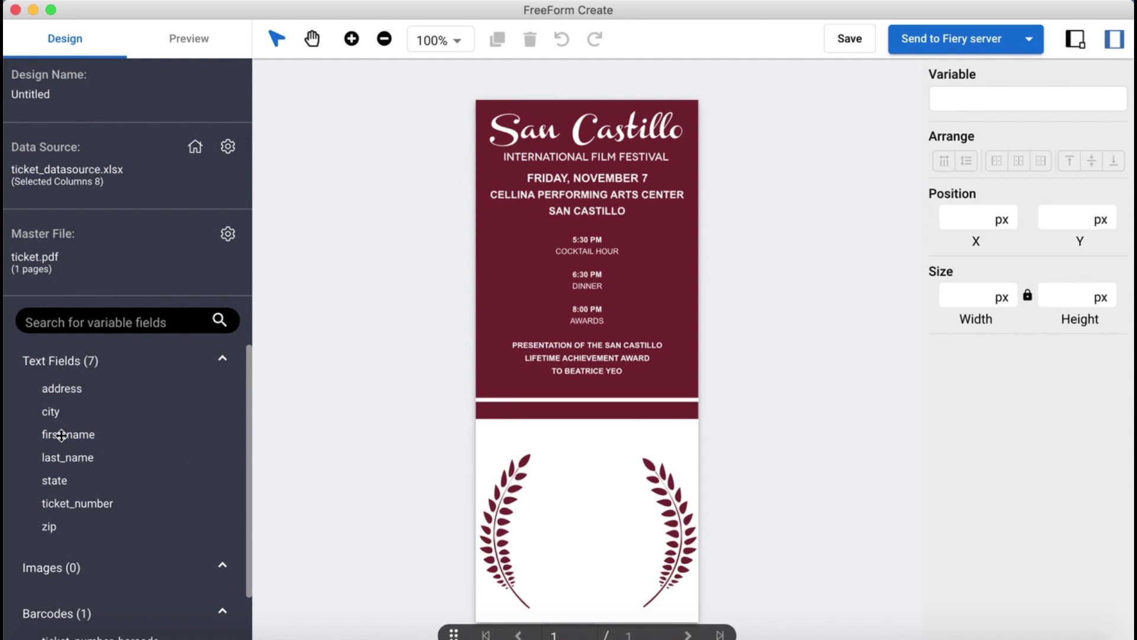
left_click_drag(61, 434, 558, 482)
left_click_drag(48, 465, 602, 482)
left_click(614, 488)
Set the name field to 10 pt, narrow its box, and centre-align the text.
left_click(1116, 408)
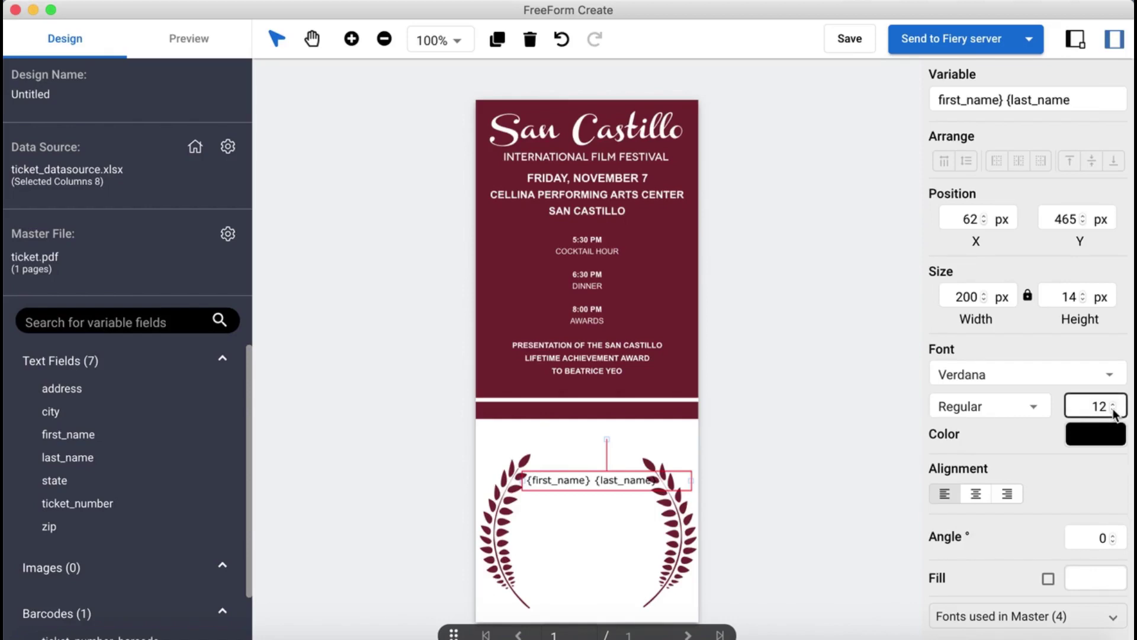
left_click(1113, 410)
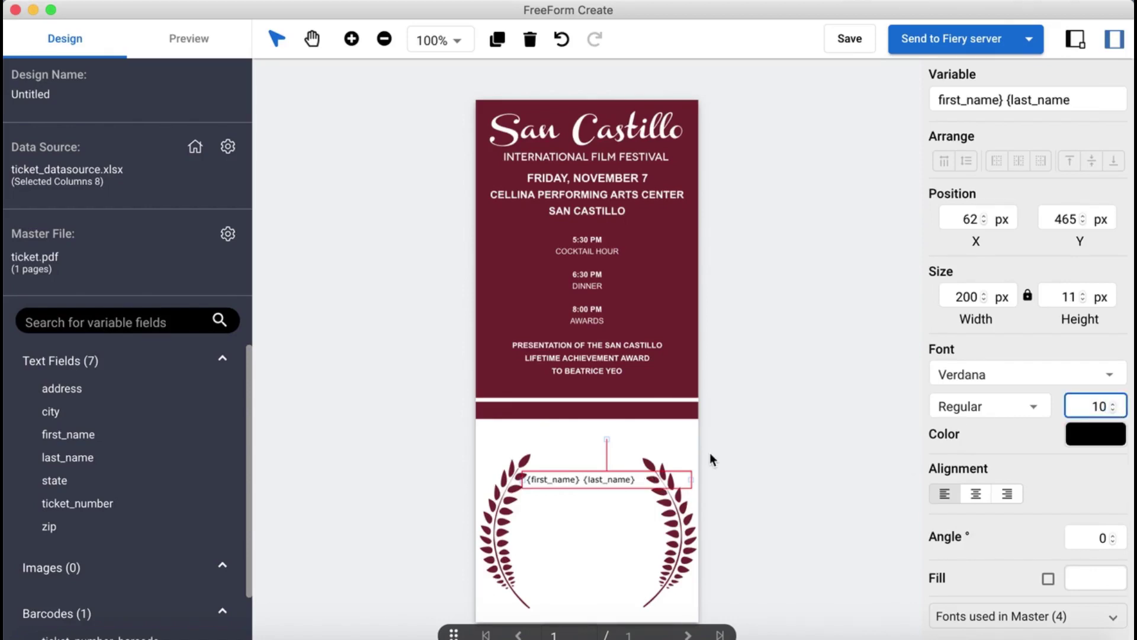
left_click_drag(691, 480, 645, 479)
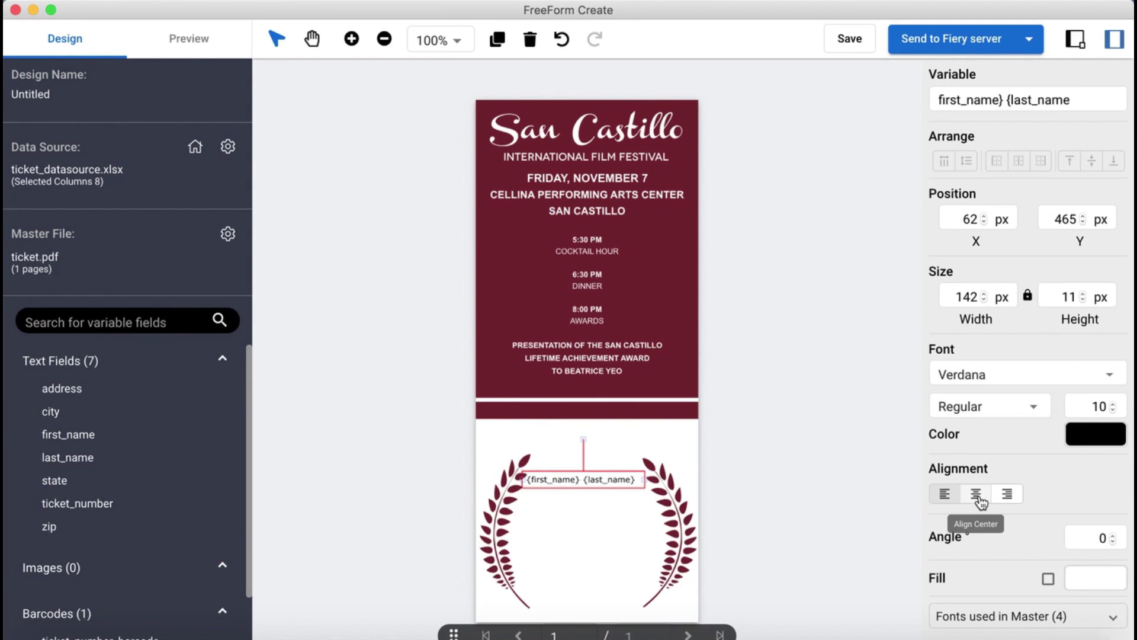
left_click(977, 495)
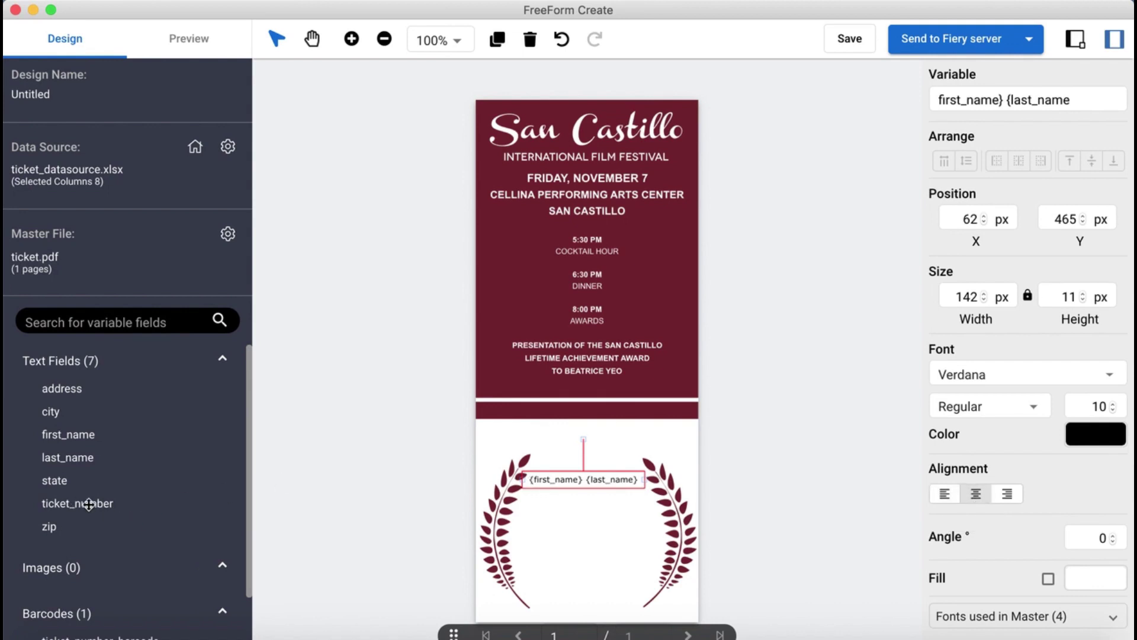
Add the ticket_number field below the name line and centre it with the name.
left_click_drag(89, 504, 556, 500)
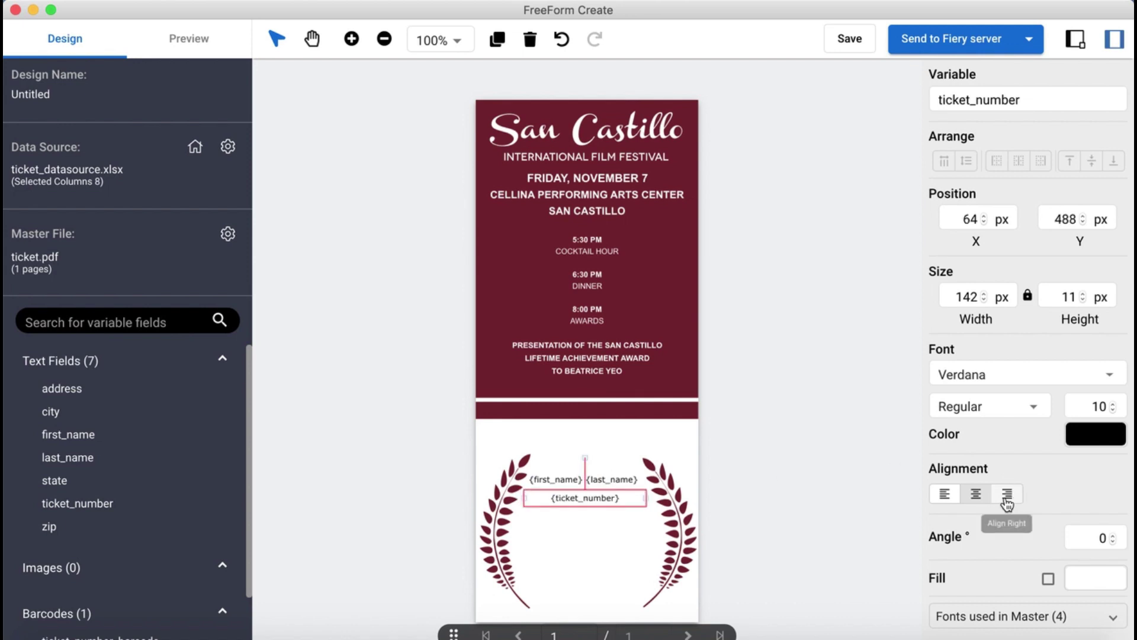
left_click(605, 477, "shift")
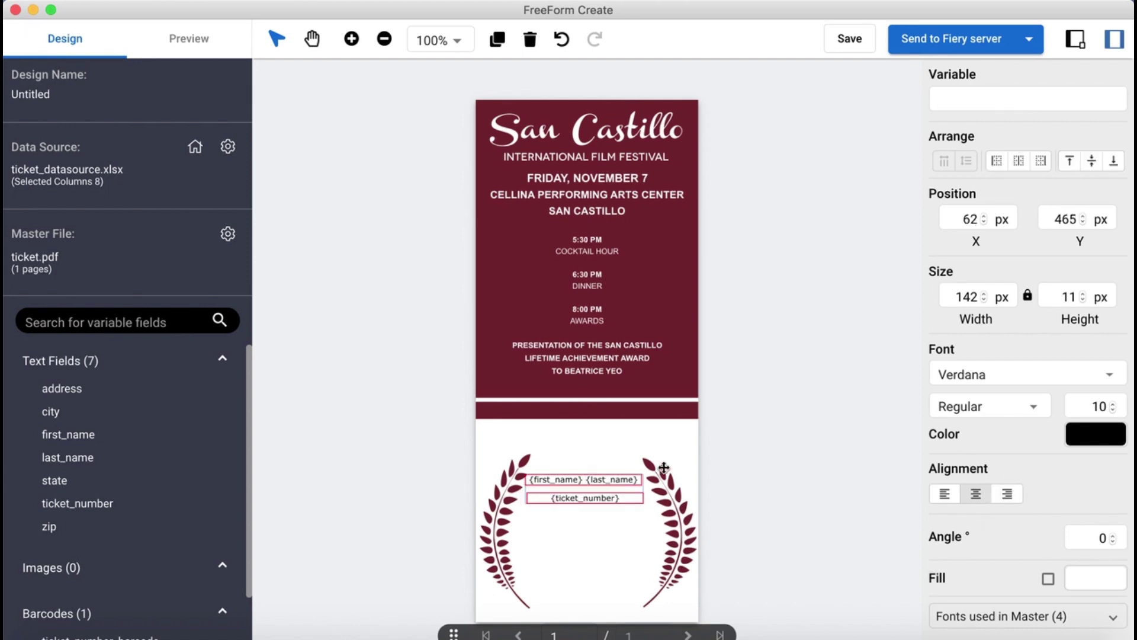
left_click(1020, 160)
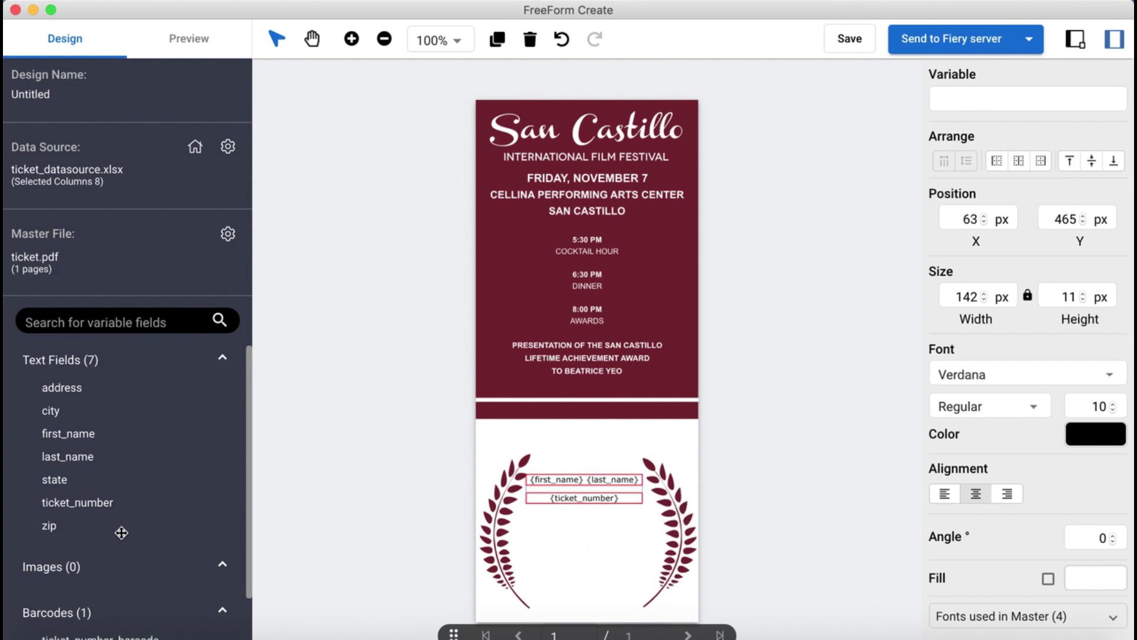
Add ticket_number_barcode as a QR Code and move it lower on the ticket.
scroll(122, 533, "down", 3)
left_click_drag(97, 558, 561, 564)
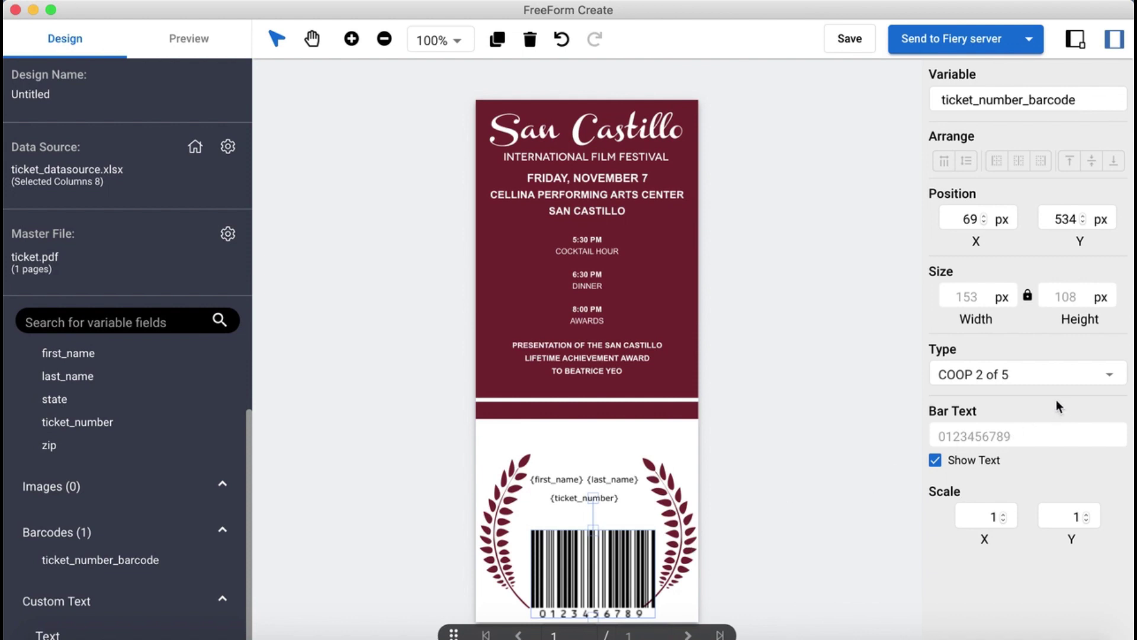
left_click(1085, 390)
scroll(991, 429, "down", 5)
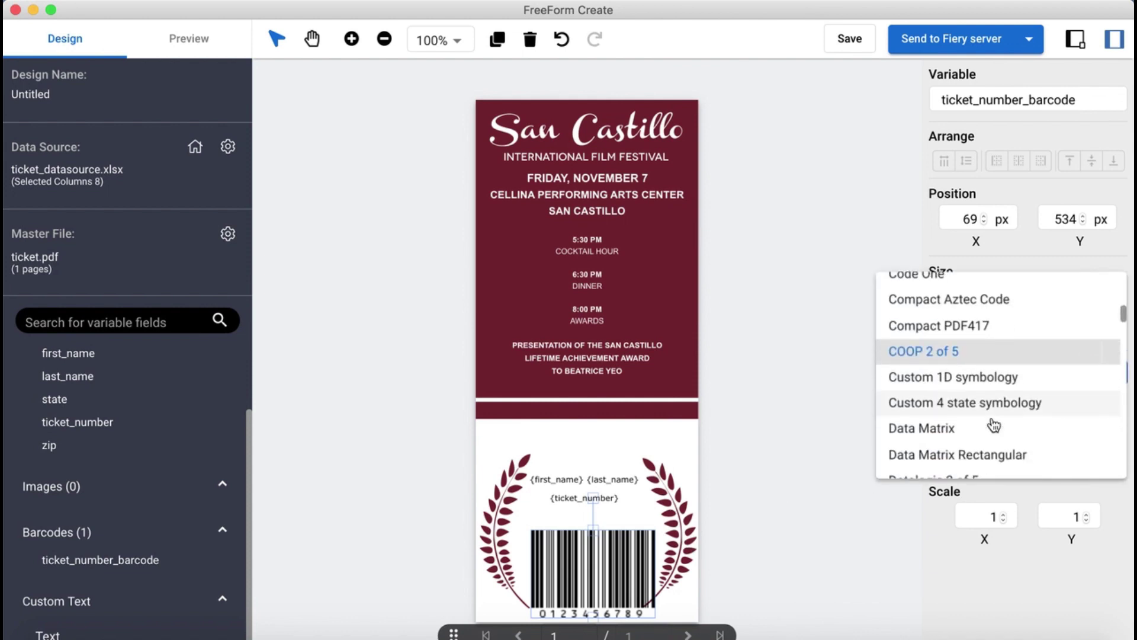
scroll(994, 424, "down", 15)
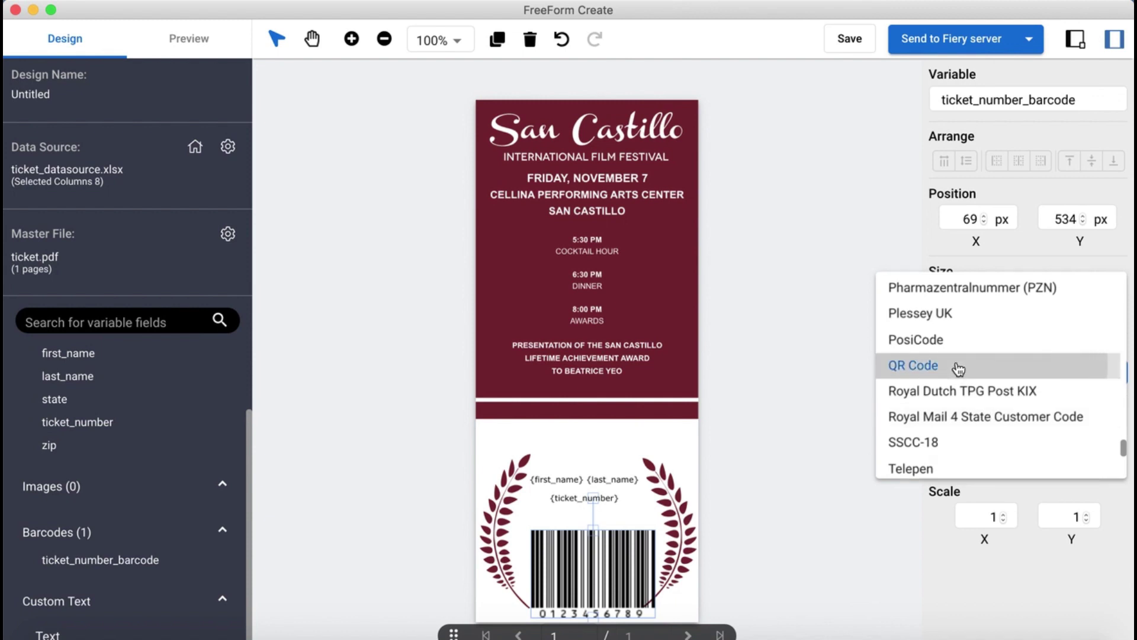
left_click(957, 369)
left_click_drag(561, 555, 589, 567)
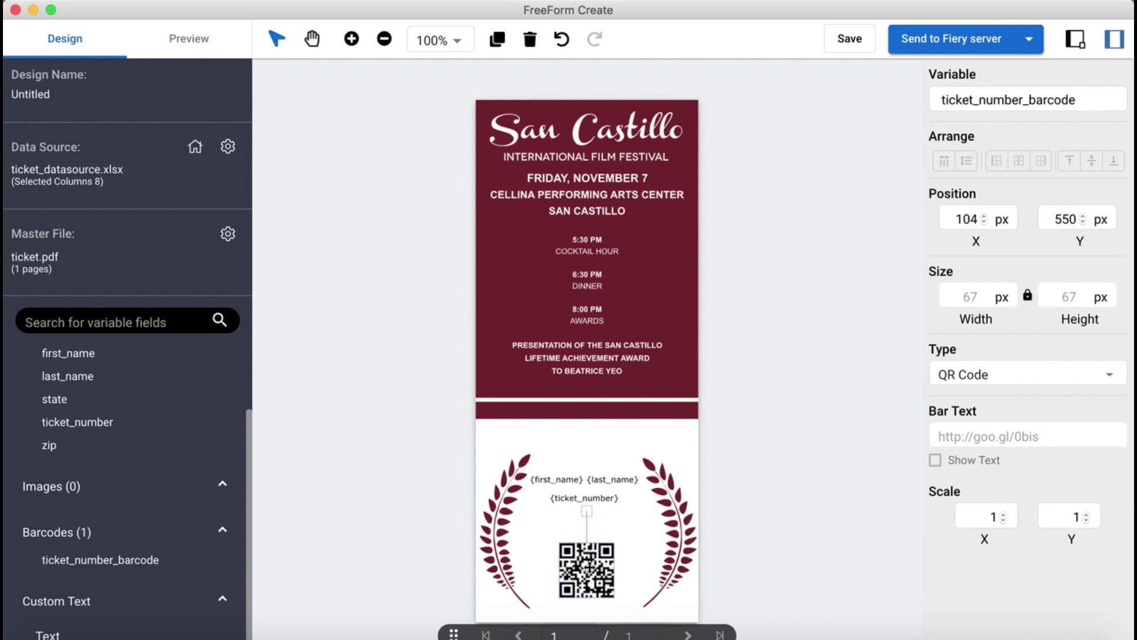
Centre the QR code with the ticket number and name fields.
left_click(595, 497)
left_click(598, 481, "shift")
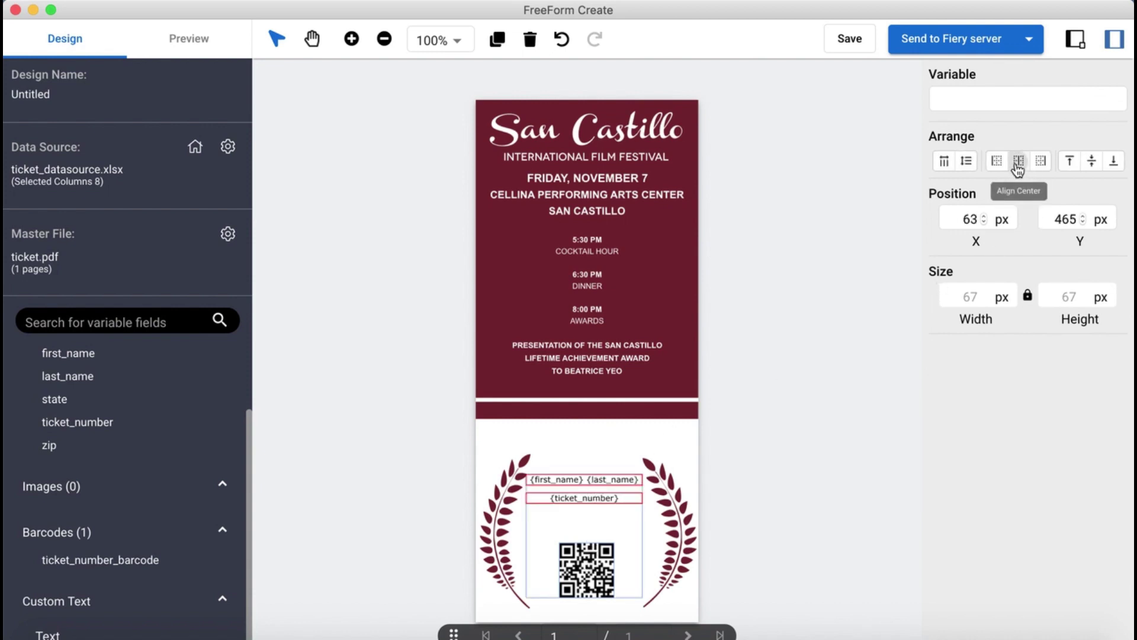
left_click(1017, 161)
left_click(692, 470)
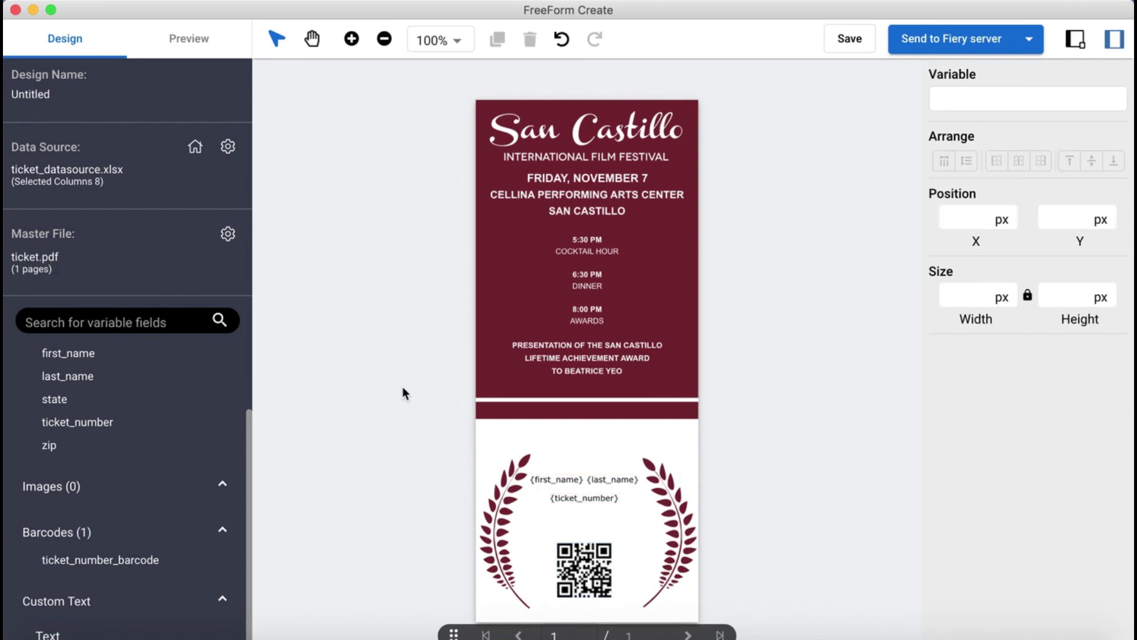
left_click(205, 42)
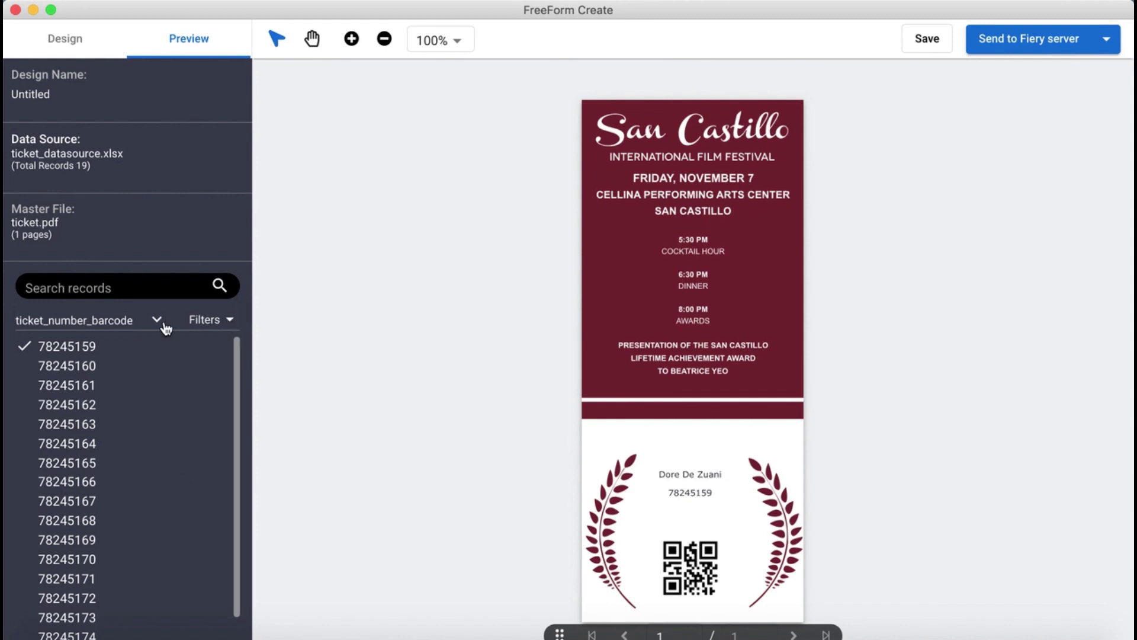
Filter the preview by first_name to Longest and show that record.
left_click(165, 325)
left_click(185, 416)
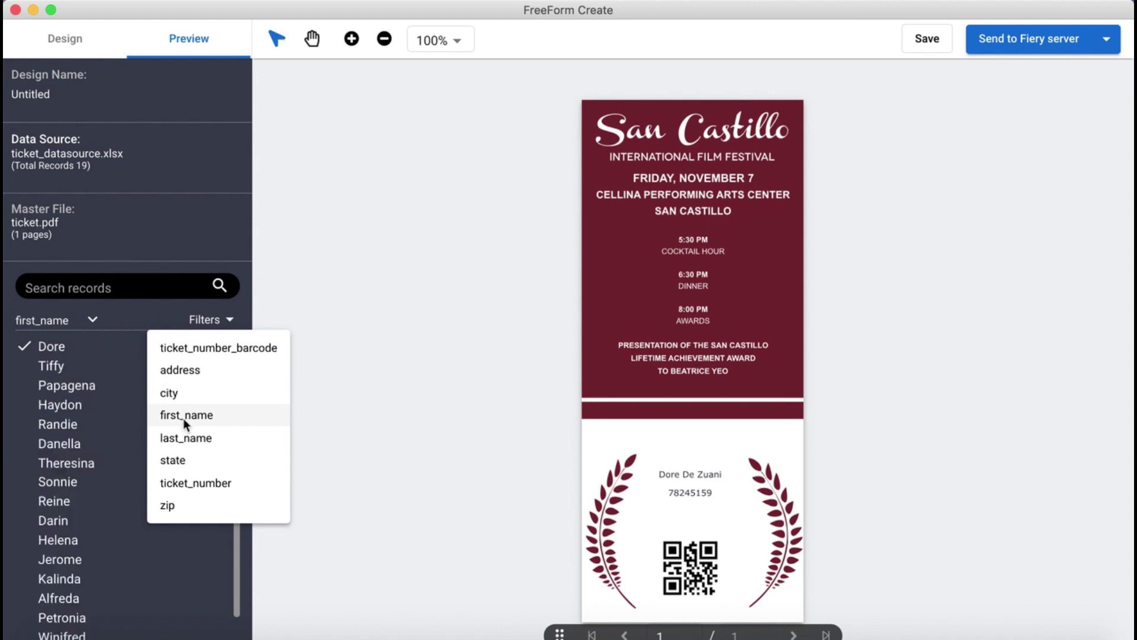
left_click(230, 319)
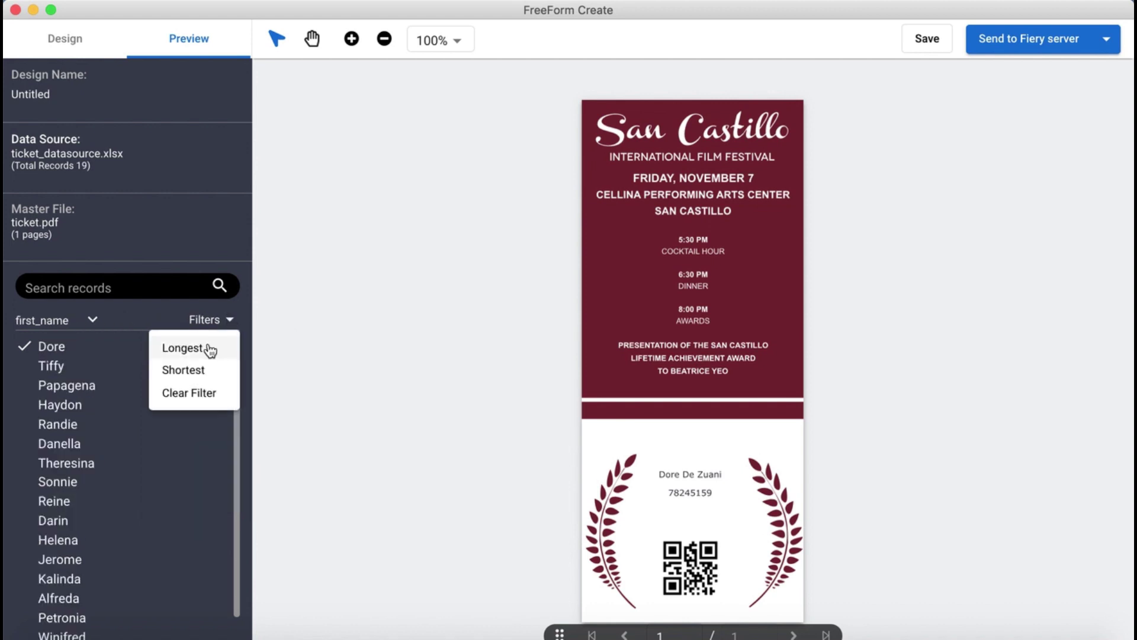
left_click(210, 350)
left_click(74, 355)
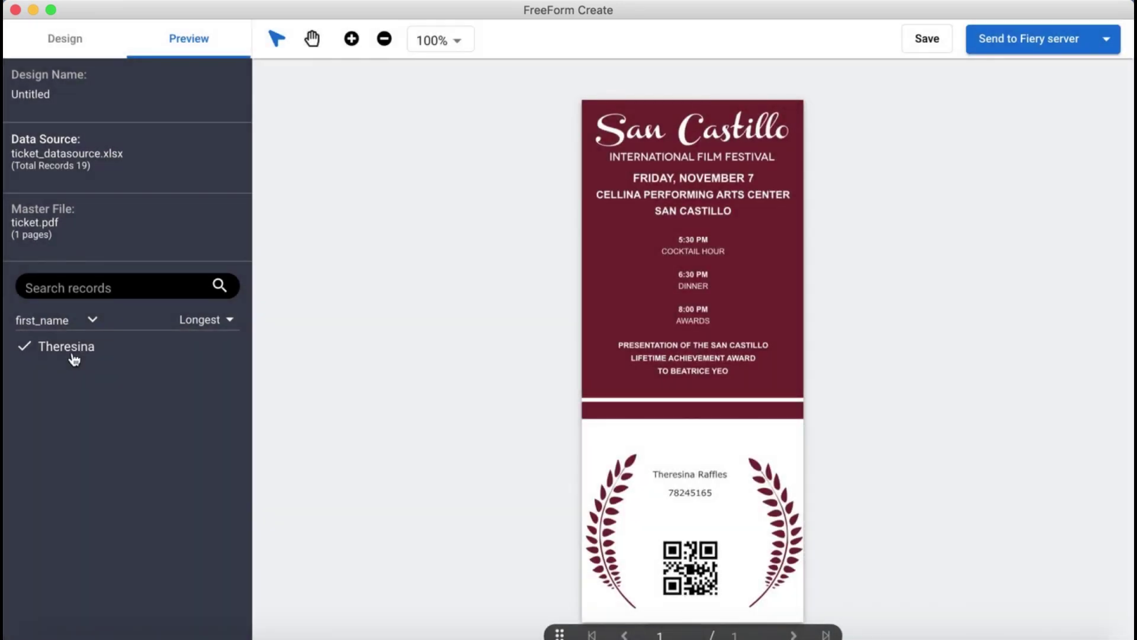
Filter the preview by last_name to Longest and show that record.
left_click(98, 323)
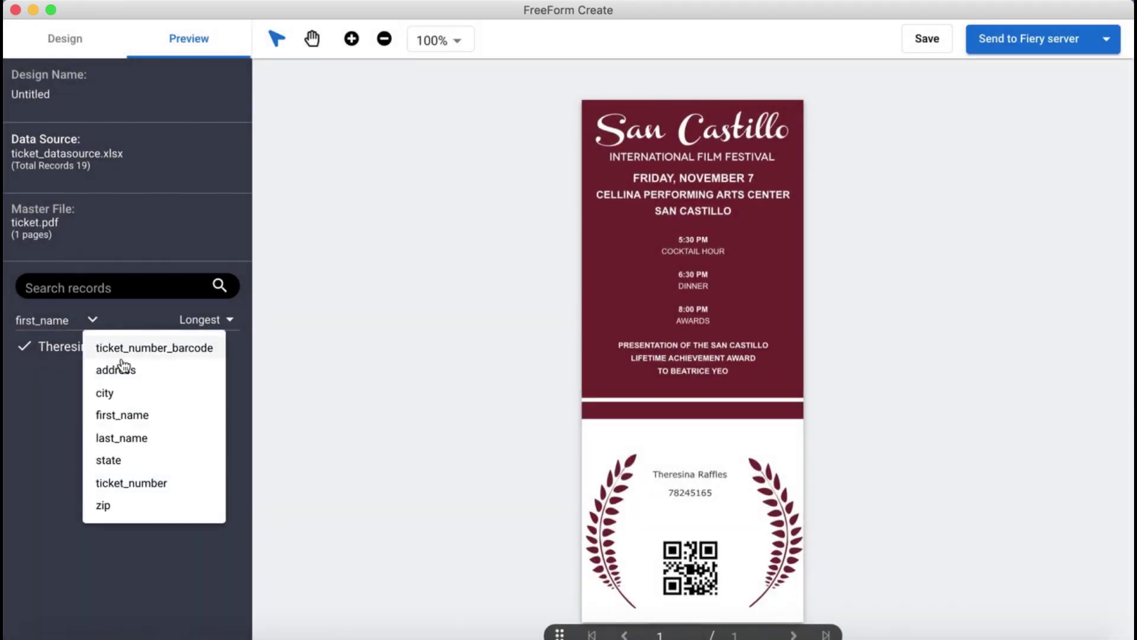
left_click(131, 435)
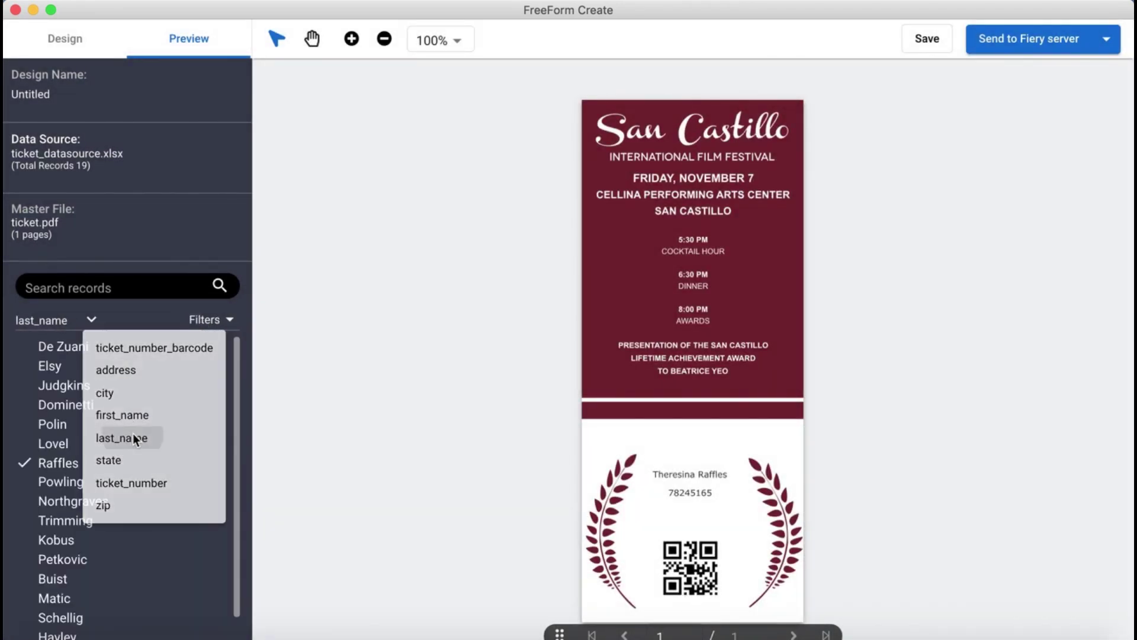
left_click(219, 322)
left_click(185, 347)
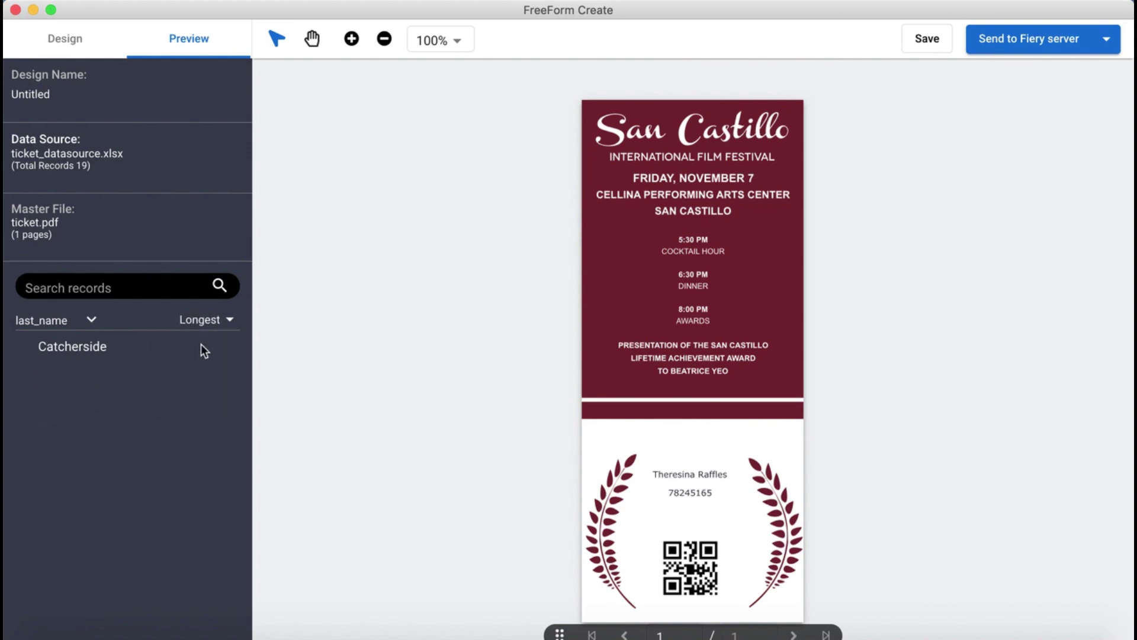
left_click(96, 349)
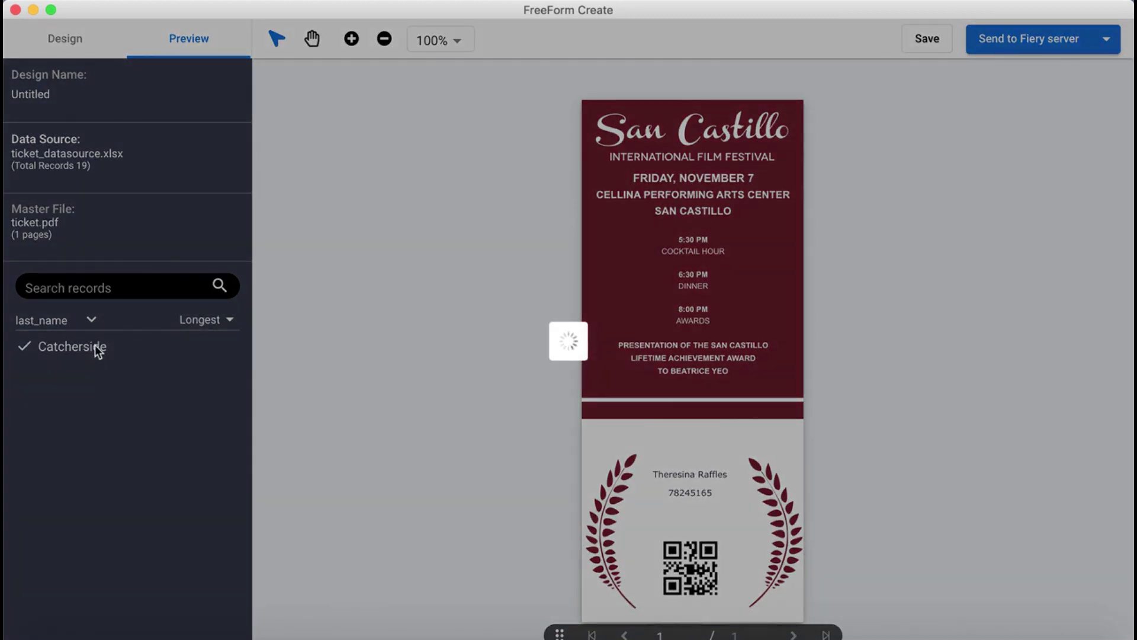